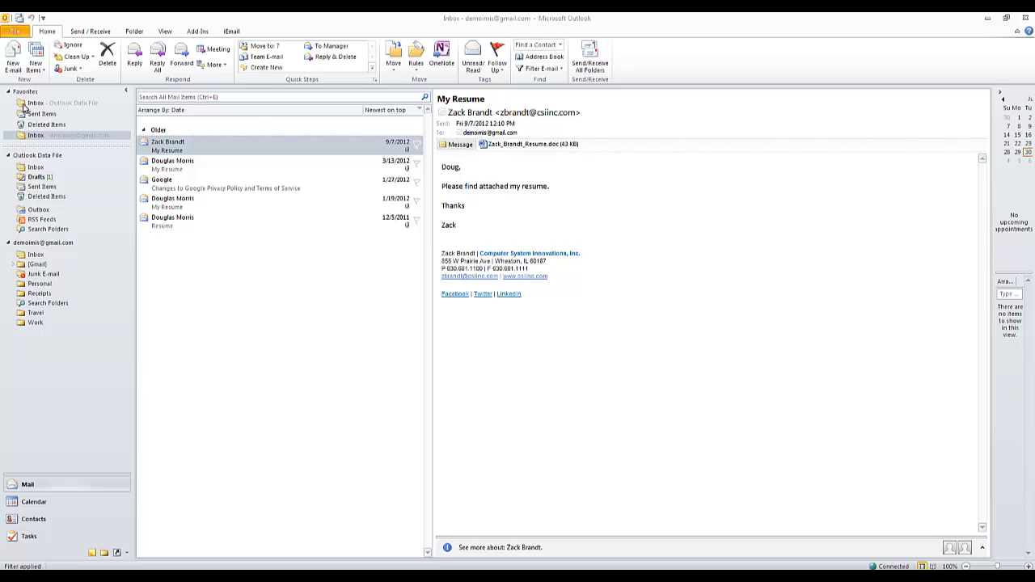
- Start a blank new e-mail and bring up the iMIS address book from the iEmail group
{"action": "left_click", "coordinate": [13, 58]}
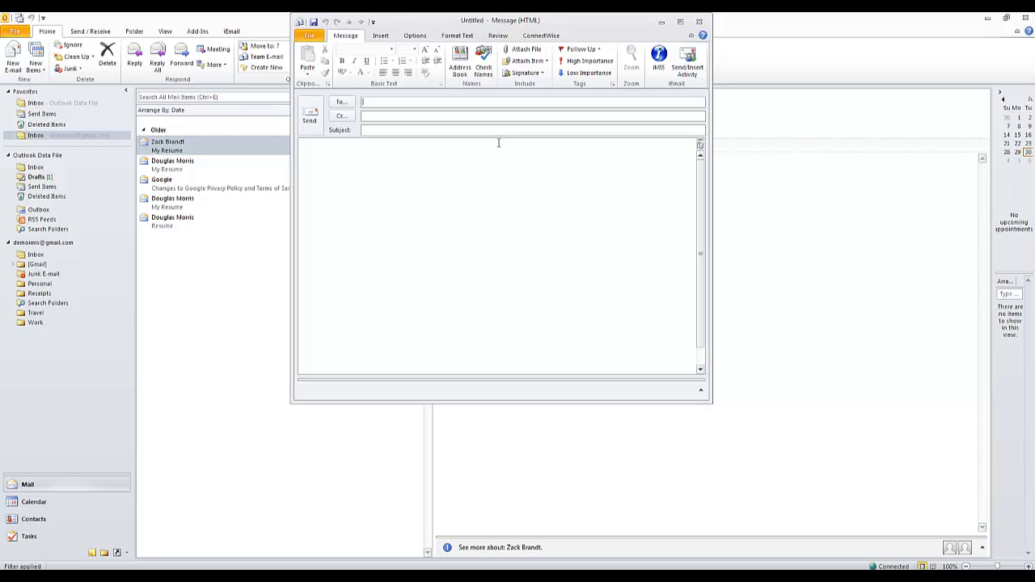
{"action": "left_click", "coordinate": [659, 64]}
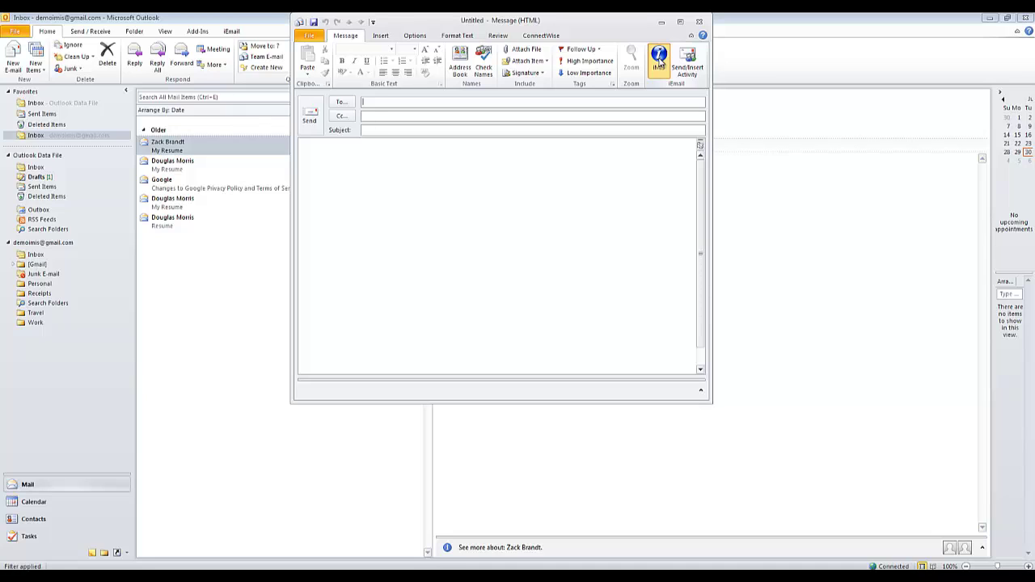
- Search the address book by the customer's last name and first initial, and add the match as To
{"action": "left_click", "coordinate": [433, 93]}
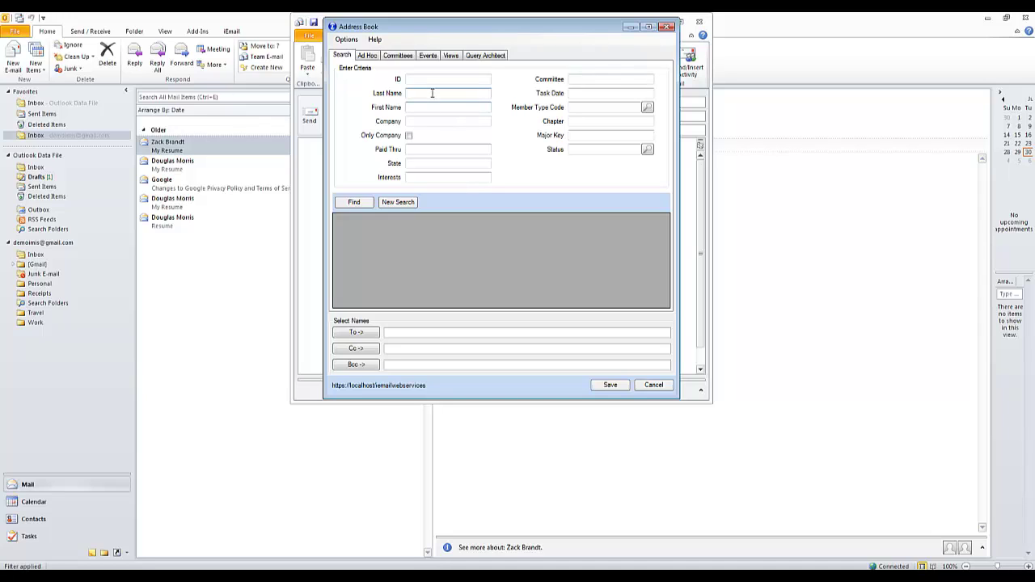
{"action": "type", "text": "morris"}
{"action": "key", "text": "Return"}
{"action": "left_click", "coordinate": [434, 107]}
{"action": "type", "text": "d"}
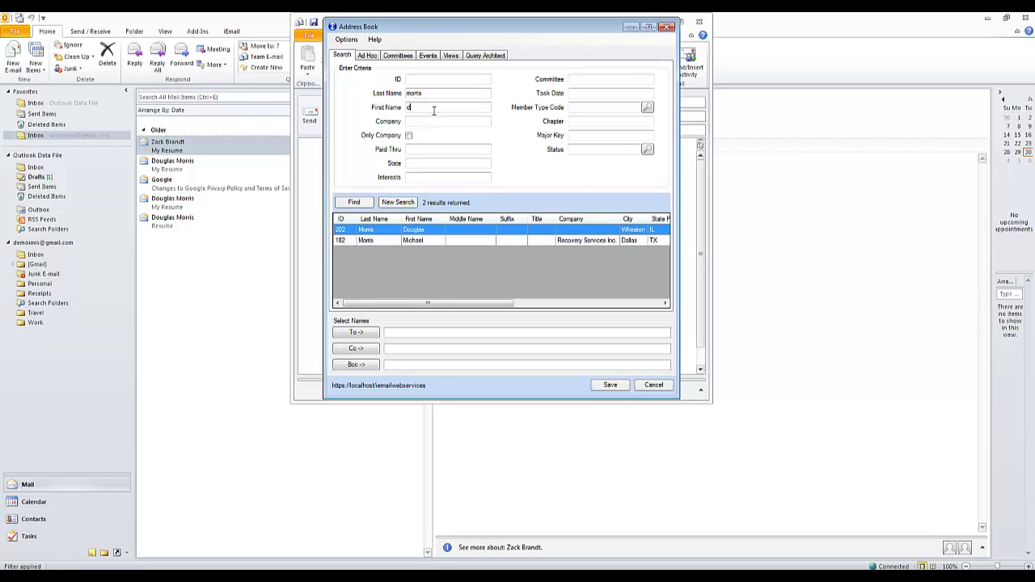
{"action": "key", "text": "Return"}
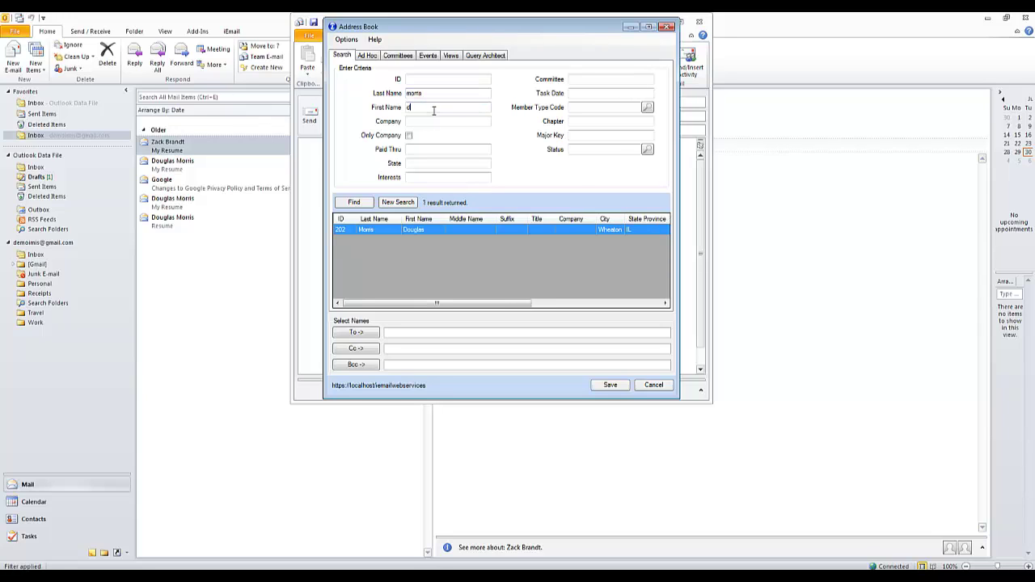
{"action": "left_click", "coordinate": [361, 335]}
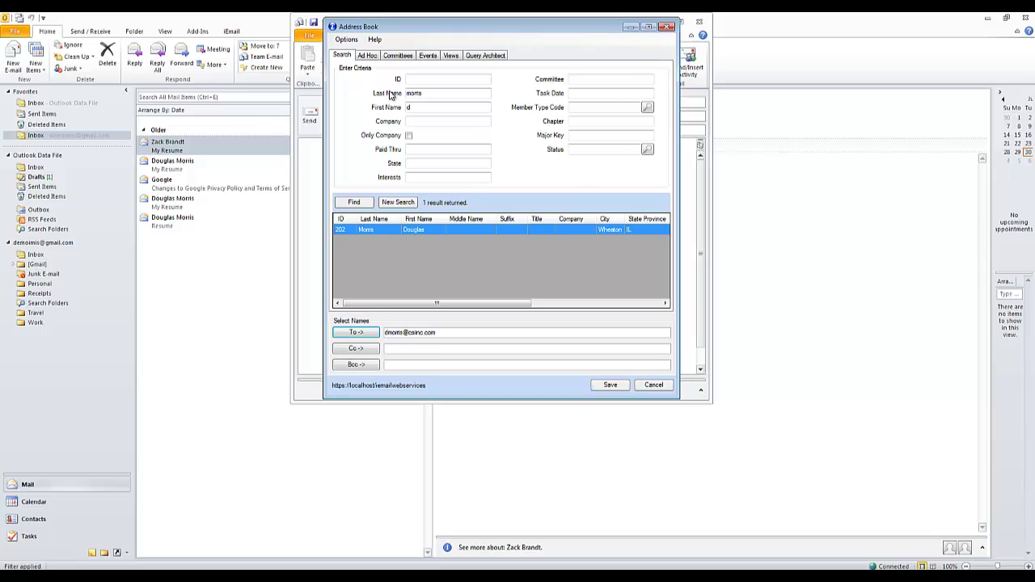
- Add all seven Education committee members as Cc recipients and save the recipient list
{"action": "left_click", "coordinate": [395, 56]}
{"action": "left_click", "coordinate": [365, 100]}
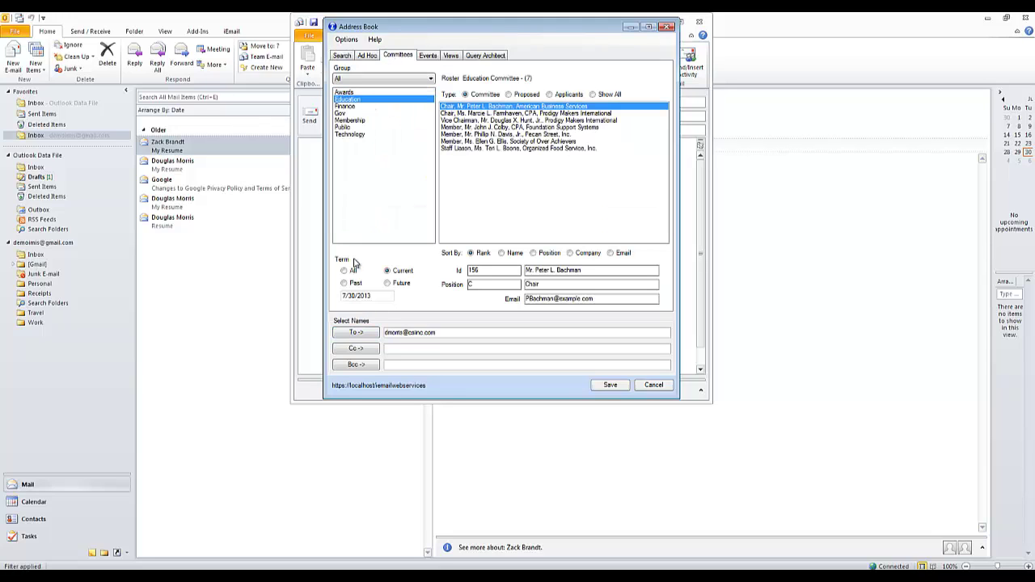
{"action": "left_click", "coordinate": [497, 150], "text": "shift"}
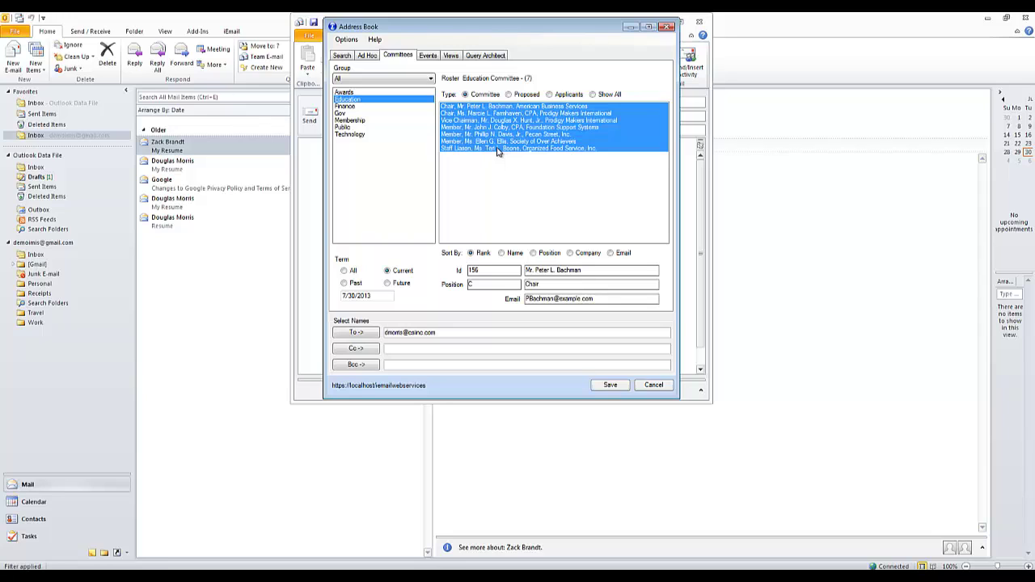
{"action": "left_click", "coordinate": [356, 348]}
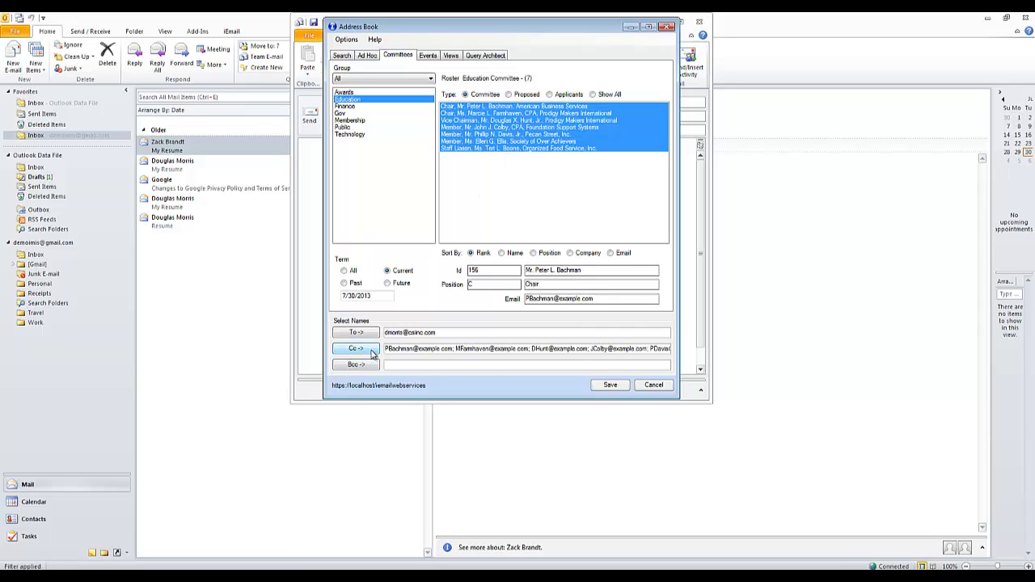
{"action": "left_click", "coordinate": [610, 385]}
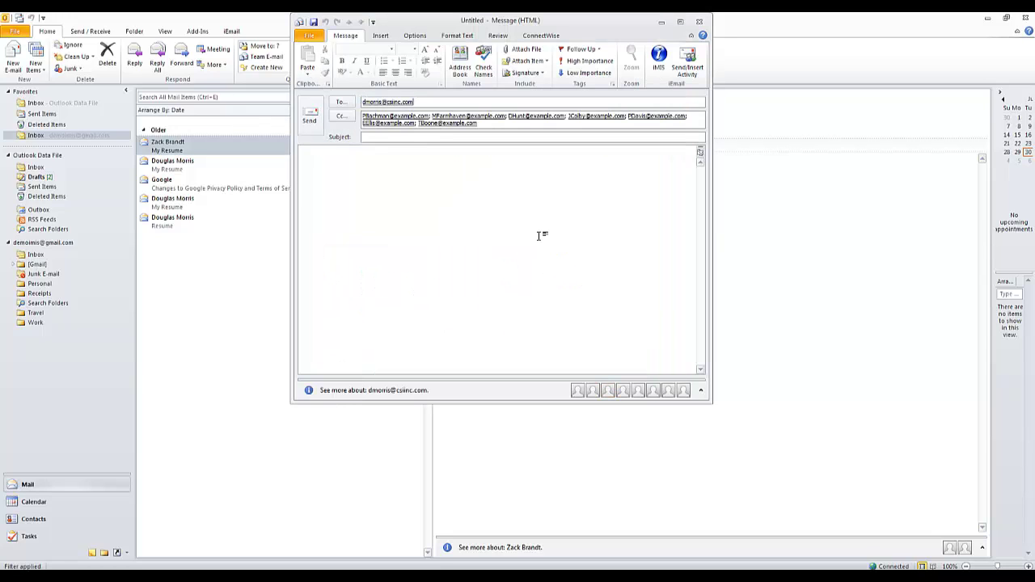
- Enter the subject 'Welcome to the Board!' and a short congratulatory note to the new member
{"action": "left_click", "coordinate": [469, 139]}
{"action": "type", "text": "Welcome to the Board!"}
{"action": "key", "text": "Tab"}
{"action": "type", "text": "Cong"}
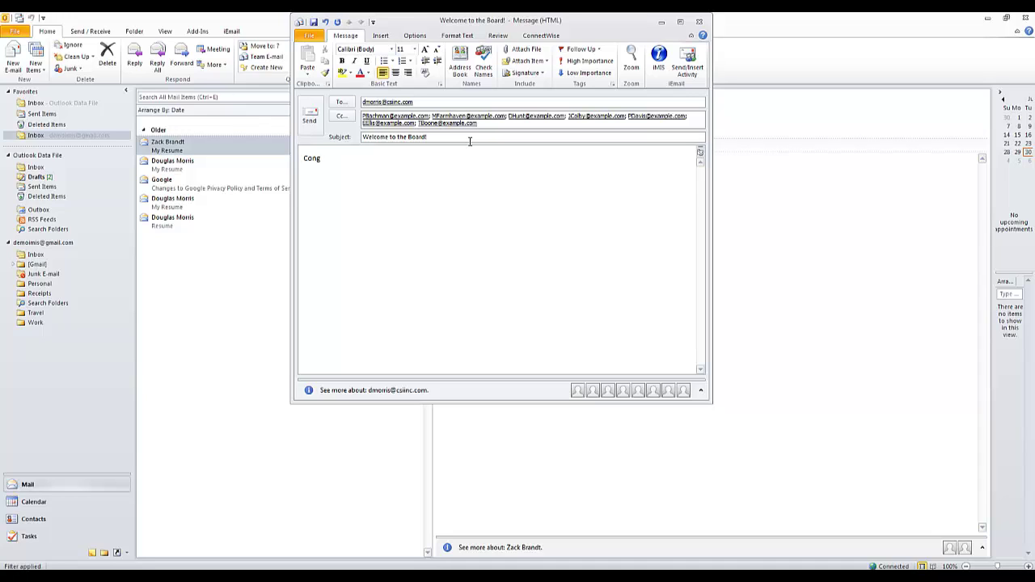
{"action": "type", "text": "rats, Doug!"}
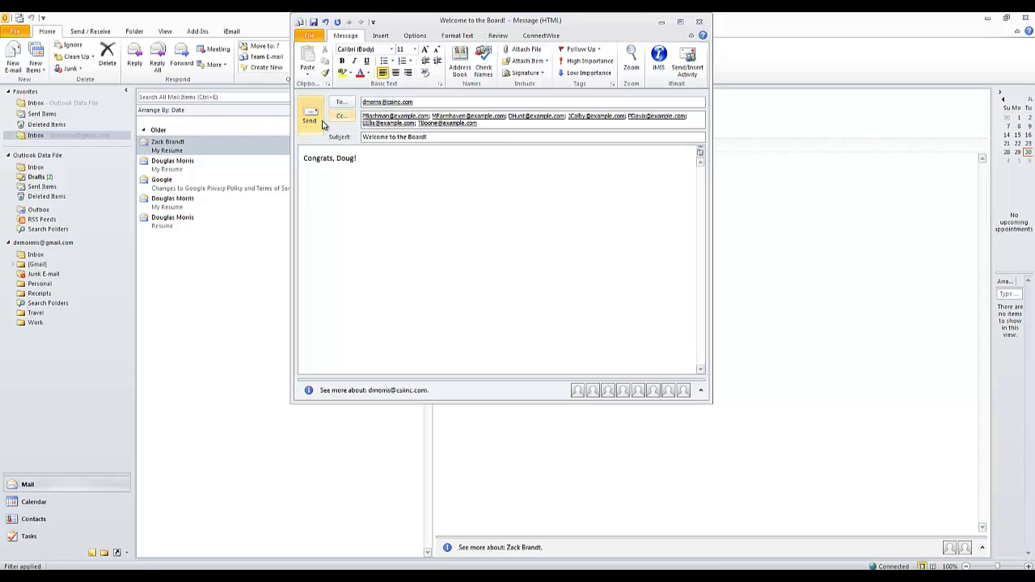
- Send the welcome e-mail with Send/Insert Activity, logging eight activities of type EMAIL in iMIS
{"action": "left_click", "coordinate": [687, 68]}
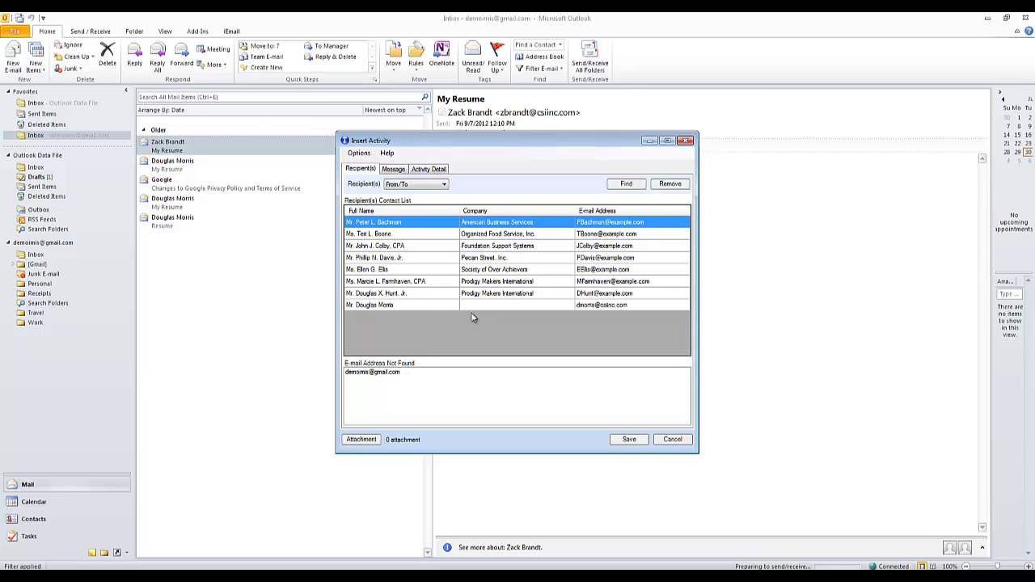
{"action": "left_click", "coordinate": [396, 170]}
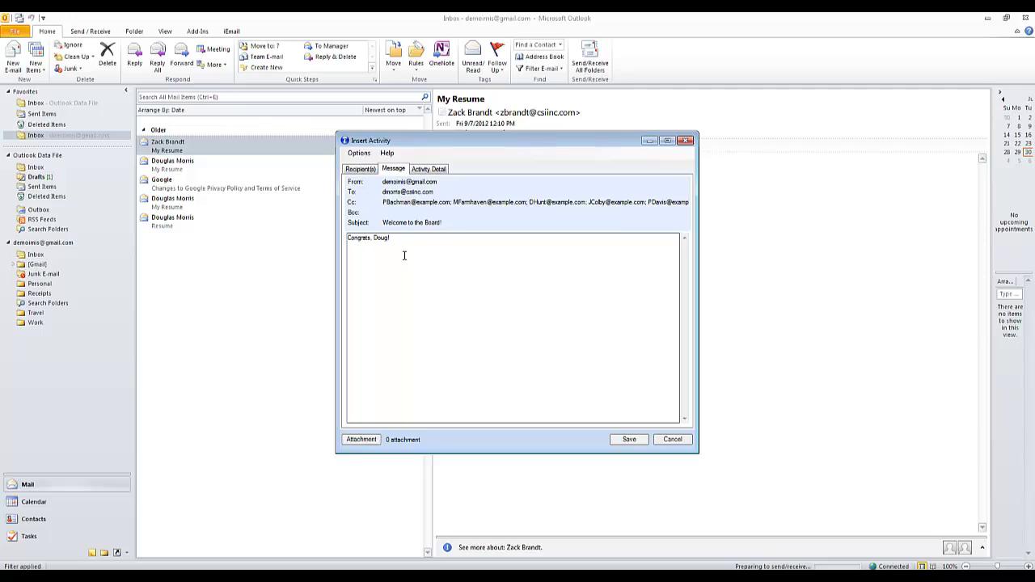
{"action": "left_click", "coordinate": [432, 173]}
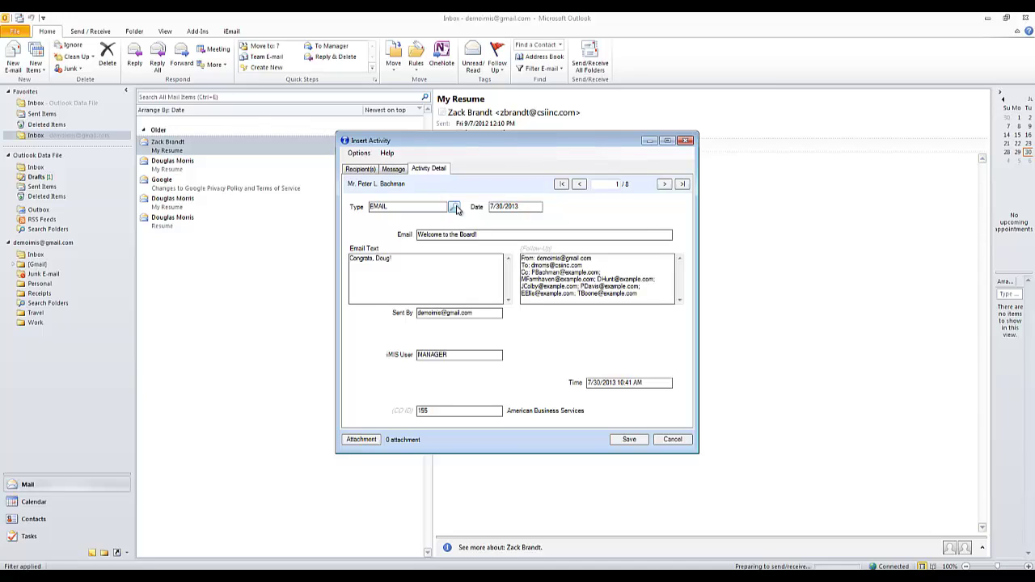
{"action": "left_click", "coordinate": [455, 207]}
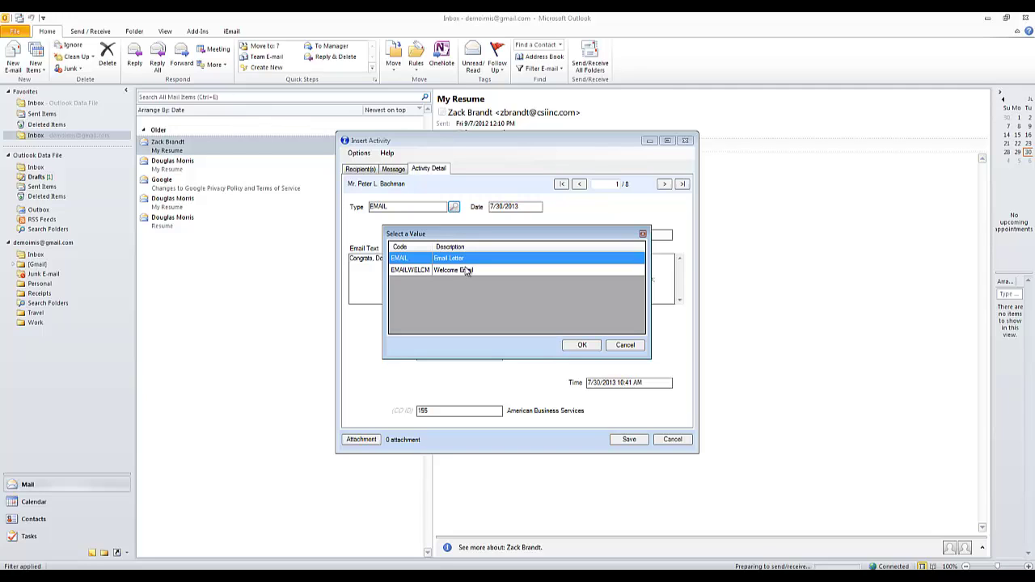
{"action": "left_click", "coordinate": [589, 347]}
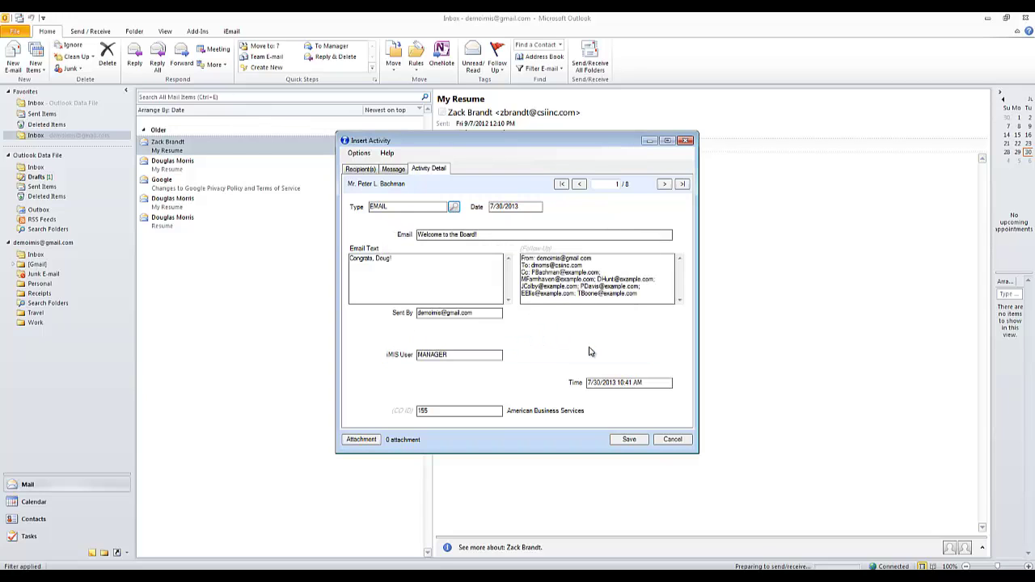
{"action": "left_click", "coordinate": [630, 440]}
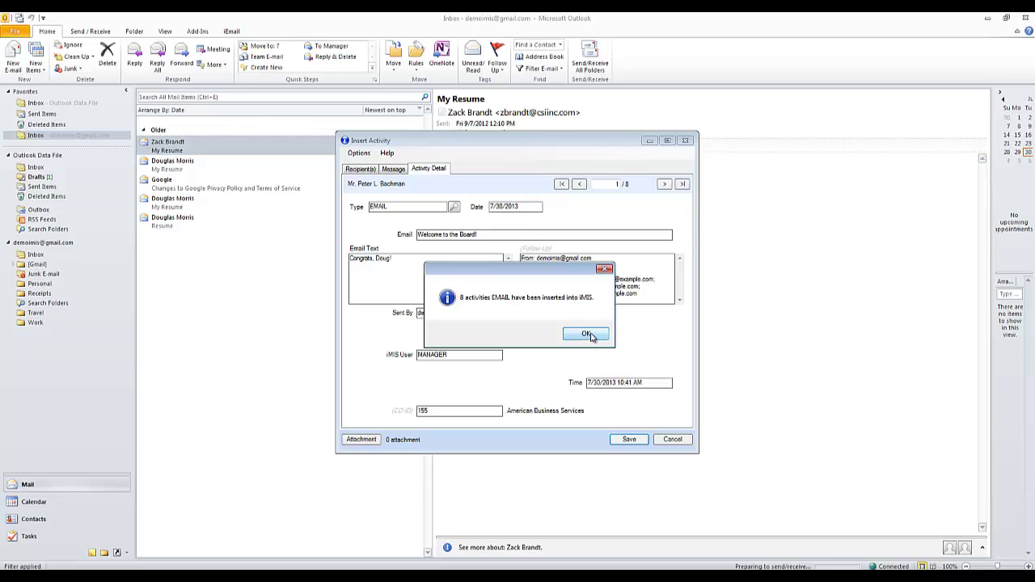
{"action": "left_click", "coordinate": [588, 334]}
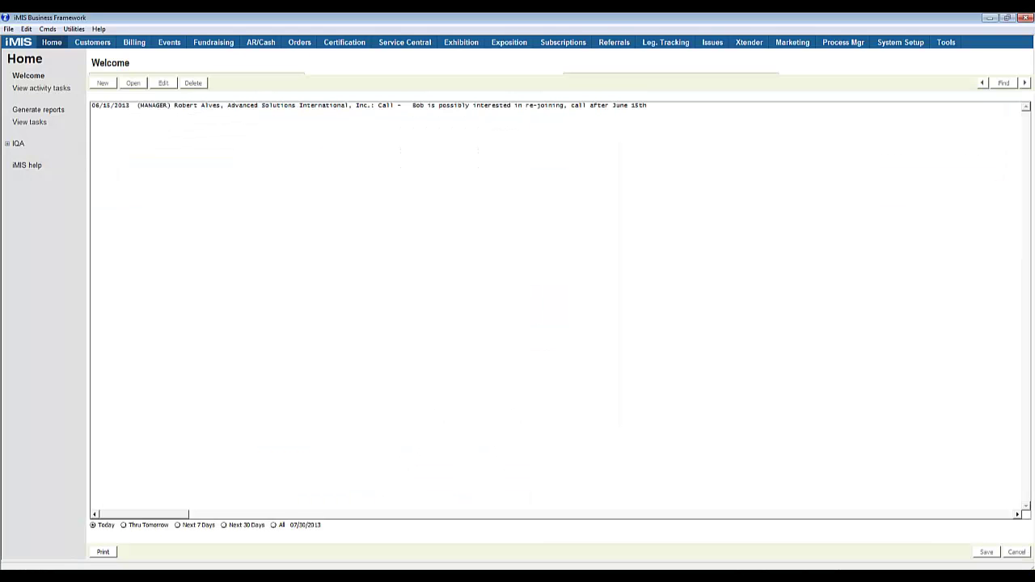
- In Customer Management, find the customer with a Name search on the start of their surname
{"action": "left_click", "coordinate": [92, 42]}
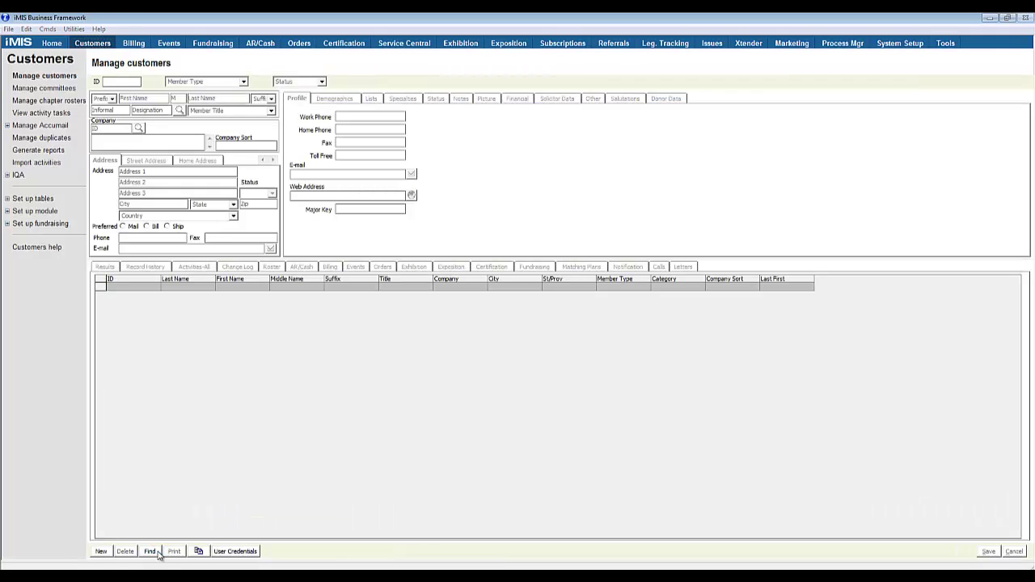
{"action": "left_click", "coordinate": [150, 551]}
{"action": "left_click", "coordinate": [473, 316]}
{"action": "left_click", "coordinate": [465, 330]}
{"action": "left_click", "coordinate": [568, 317]}
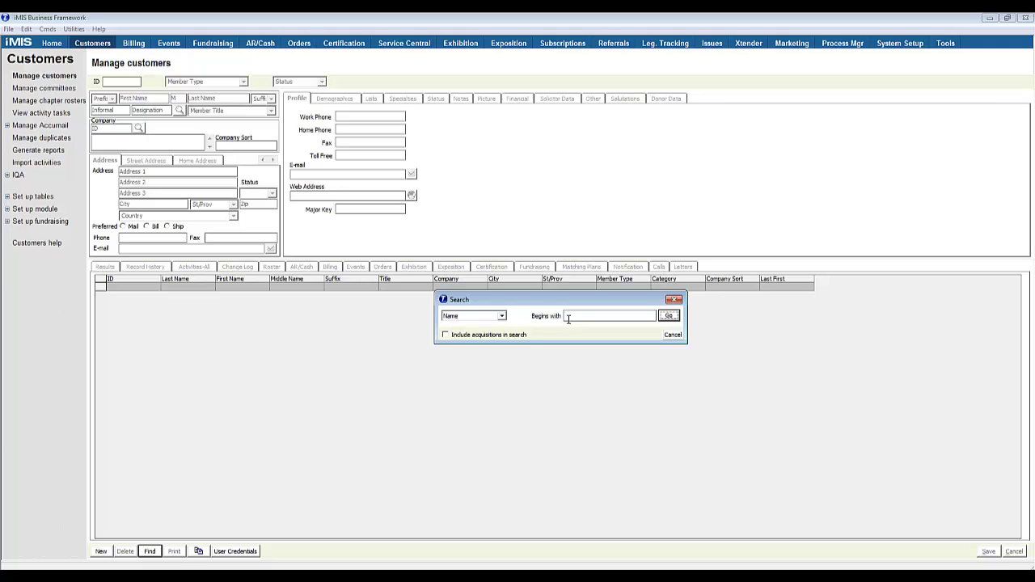
{"action": "type", "text": "morris, d"}
{"action": "key", "text": "Return"}
- Open the customer's 7/30/2013 EMAIL activity from the Activities-All tab
{"action": "left_click", "coordinate": [206, 271]}
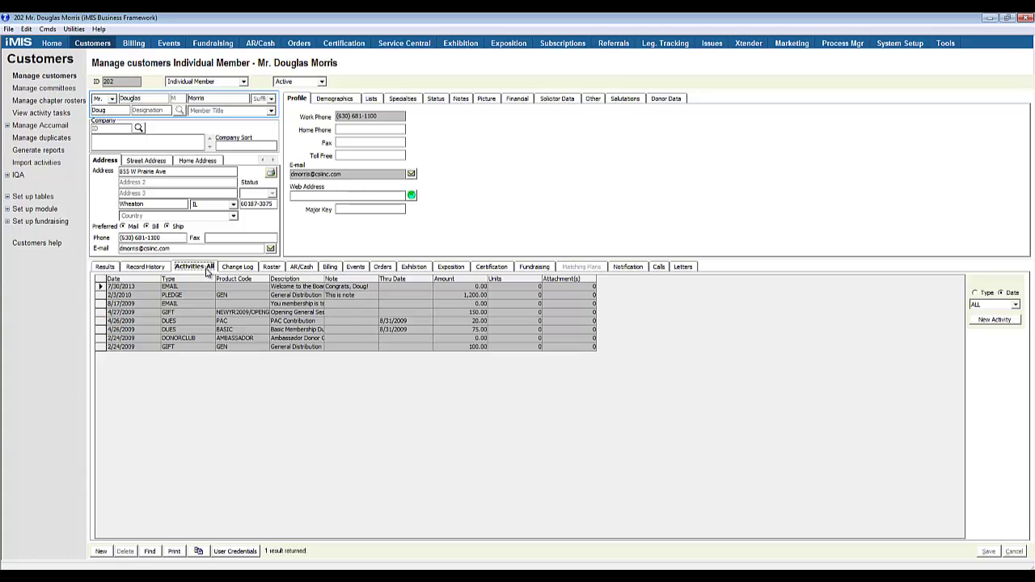
{"action": "left_click", "coordinate": [100, 287]}
{"action": "double_click", "coordinate": [100, 287]}
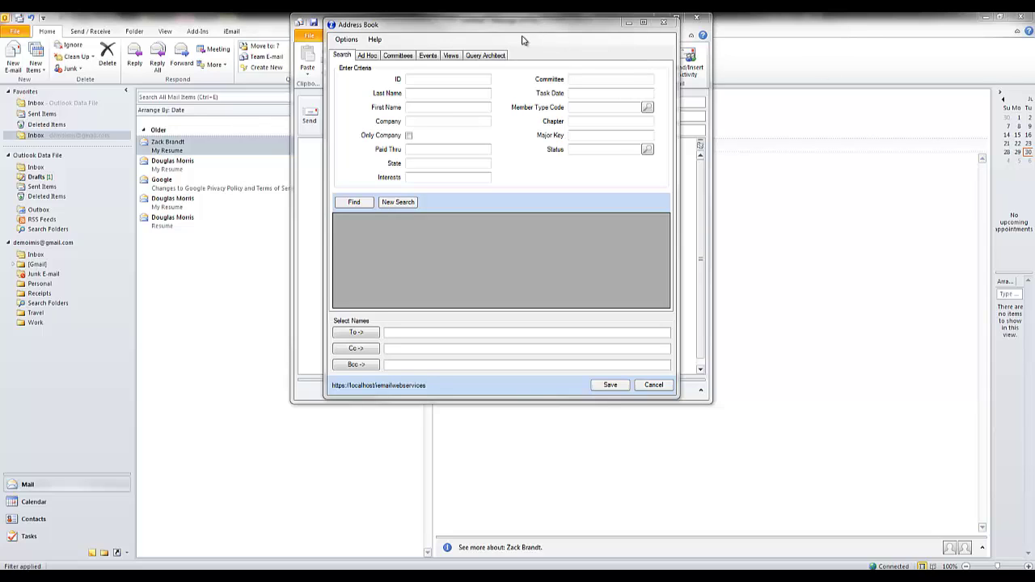
- Add all seven registrants of the NIUGSA13 event's Alamo Tour function as Bcc, then save
{"action": "left_click", "coordinate": [427, 56]}
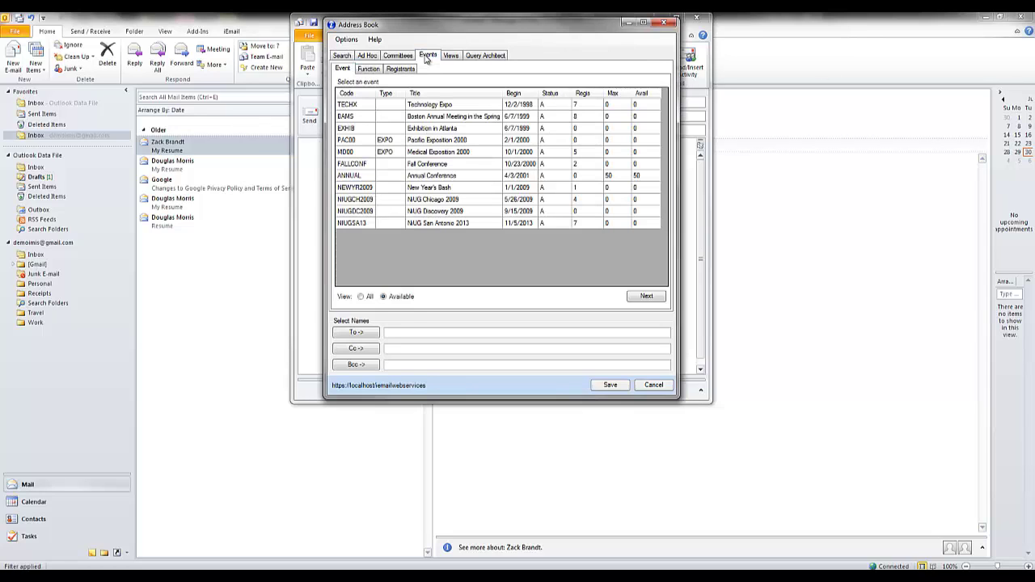
{"action": "left_click", "coordinate": [441, 225]}
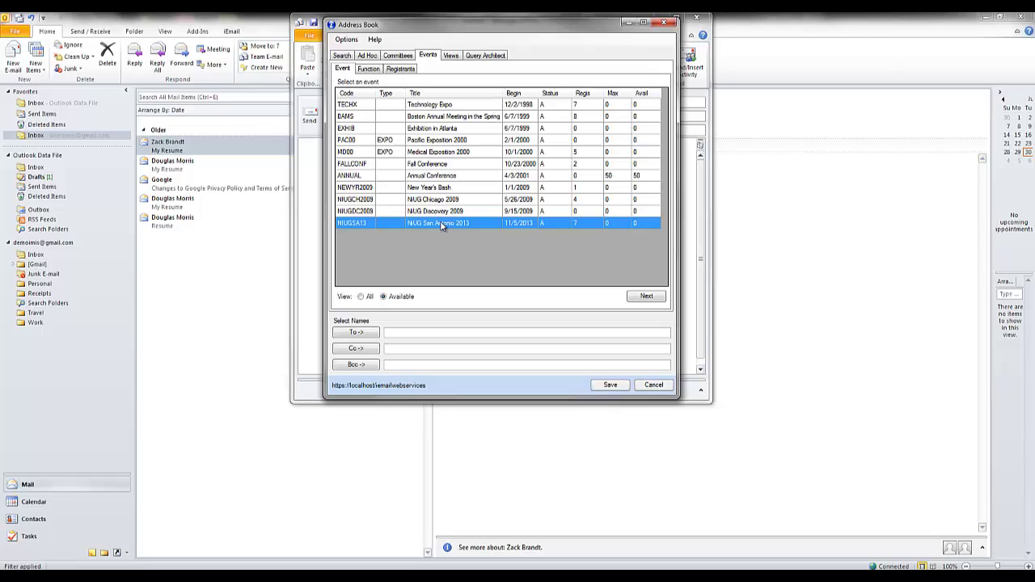
{"action": "left_click", "coordinate": [368, 69]}
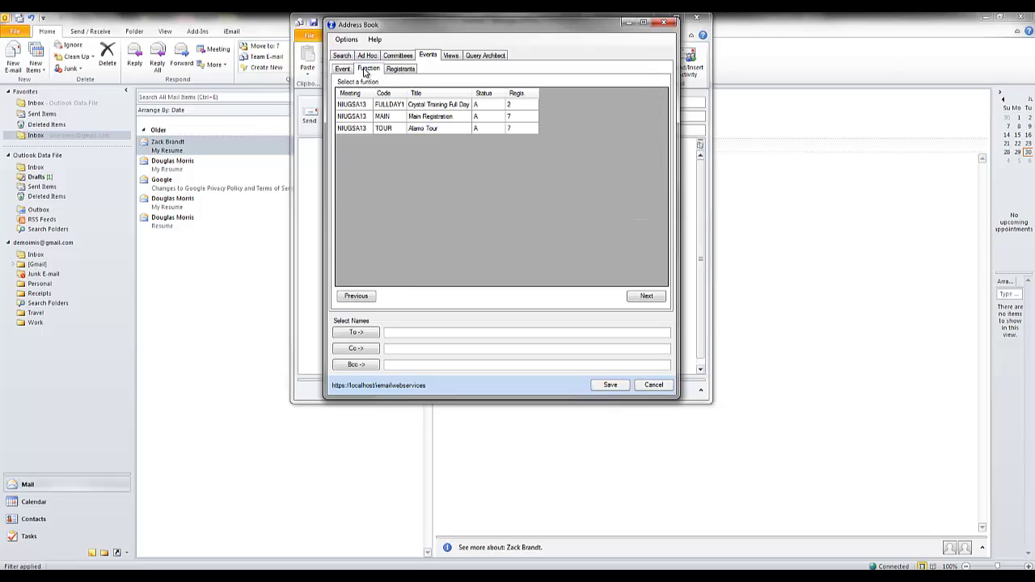
{"action": "left_click", "coordinate": [399, 129]}
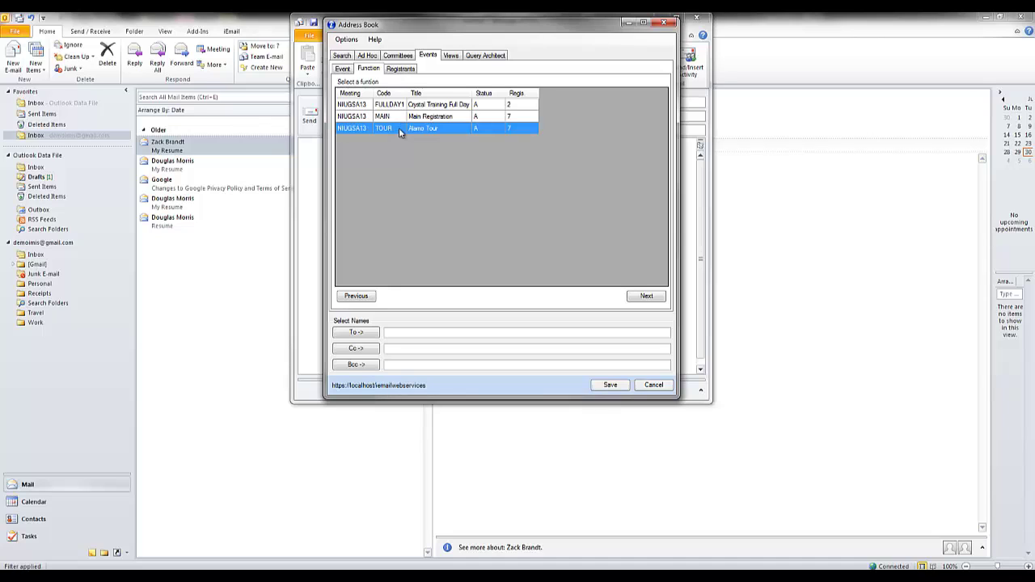
{"action": "left_click", "coordinate": [402, 69]}
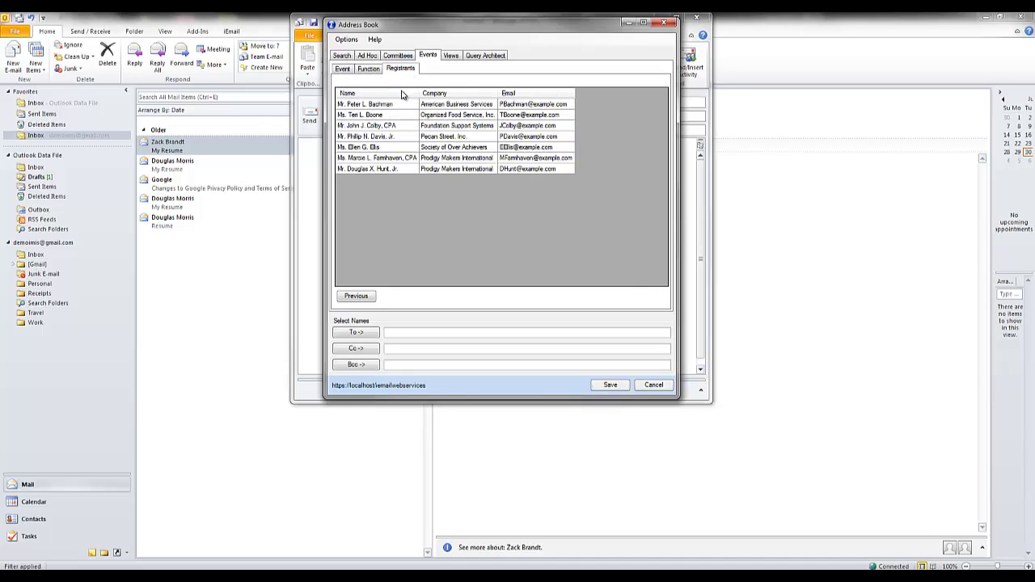
{"action": "left_click", "coordinate": [400, 105]}
{"action": "left_click", "coordinate": [397, 170], "text": "shift"}
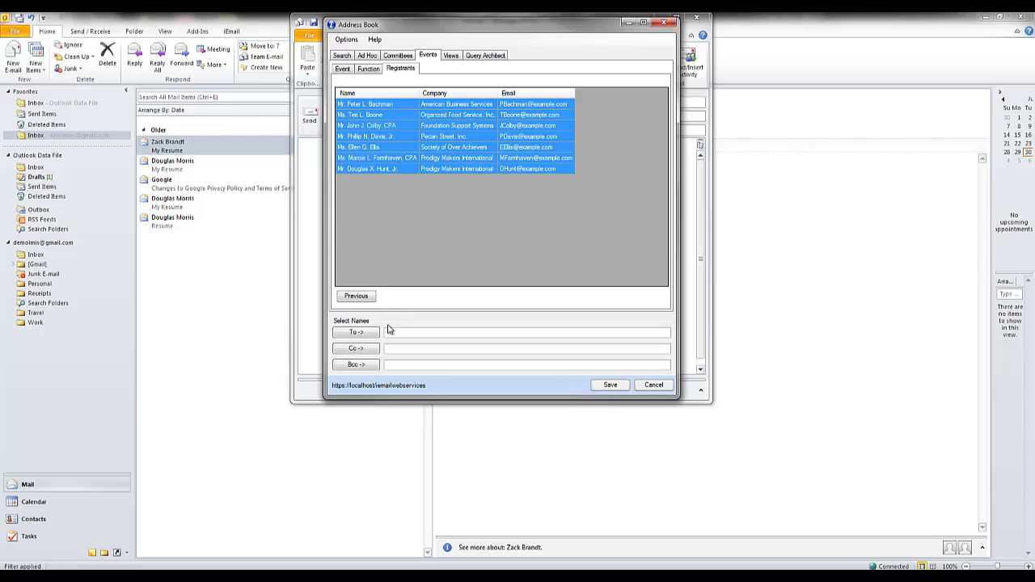
{"action": "left_click", "coordinate": [369, 364]}
{"action": "left_click", "coordinate": [607, 386]}
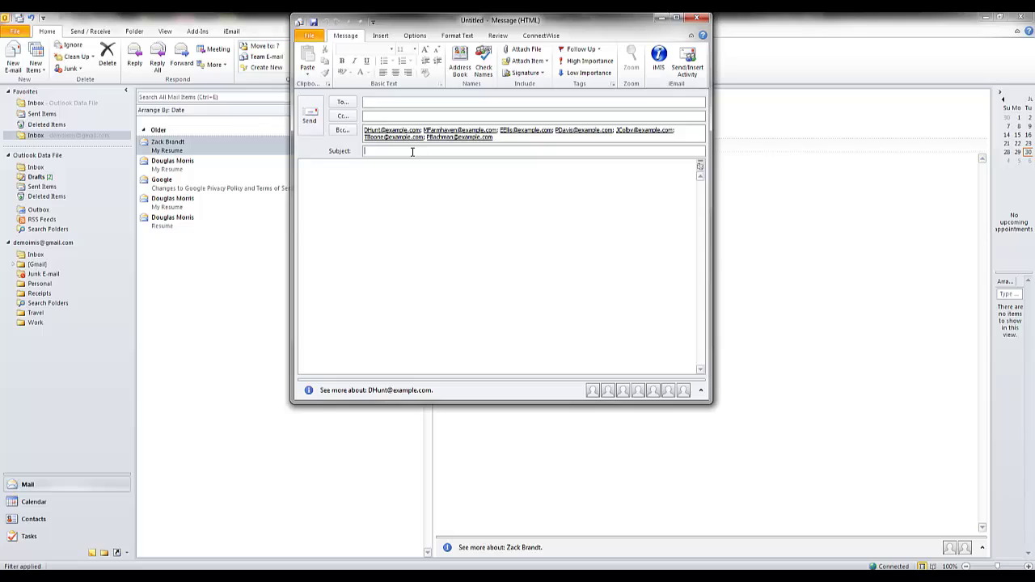
- Give the message the subject 'Tour will be 15 minutes late', send it, and save the iMIS activities
{"action": "left_click", "coordinate": [413, 152]}
{"action": "type", "text": "Tour will be 15 minutes late"}
{"action": "left_click", "coordinate": [687, 68]}
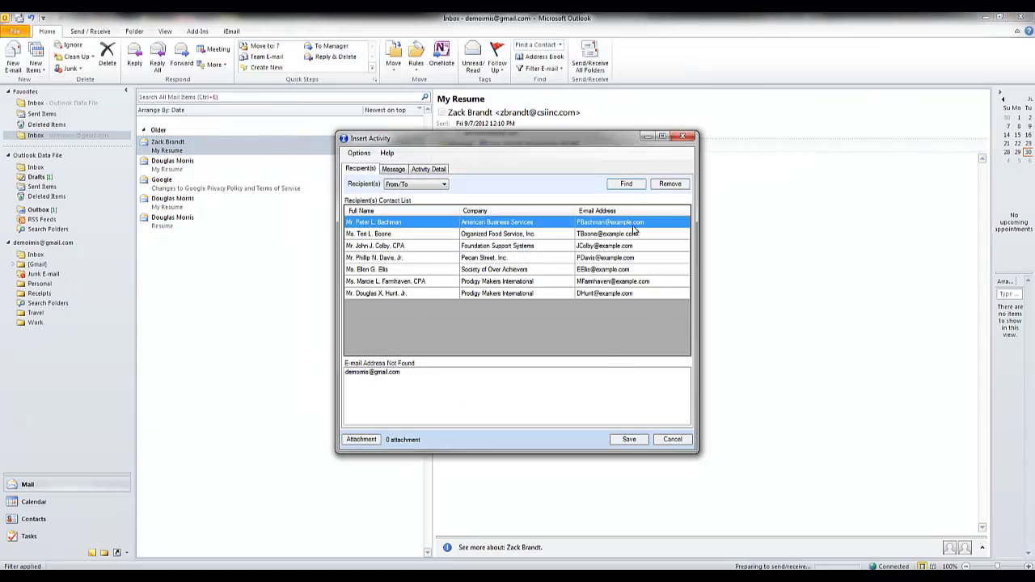
{"action": "left_click", "coordinate": [637, 441]}
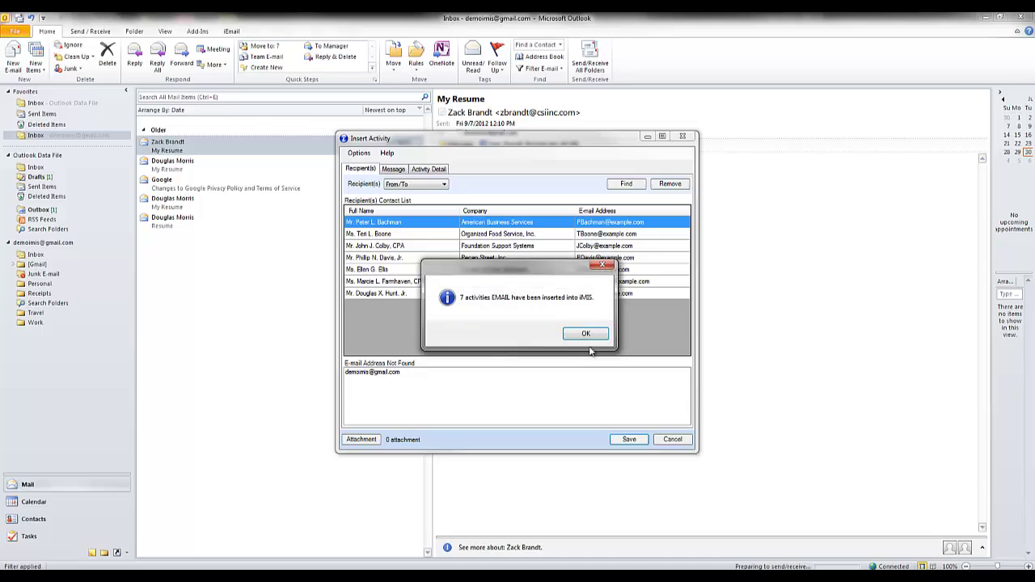
{"action": "left_click", "coordinate": [591, 330]}
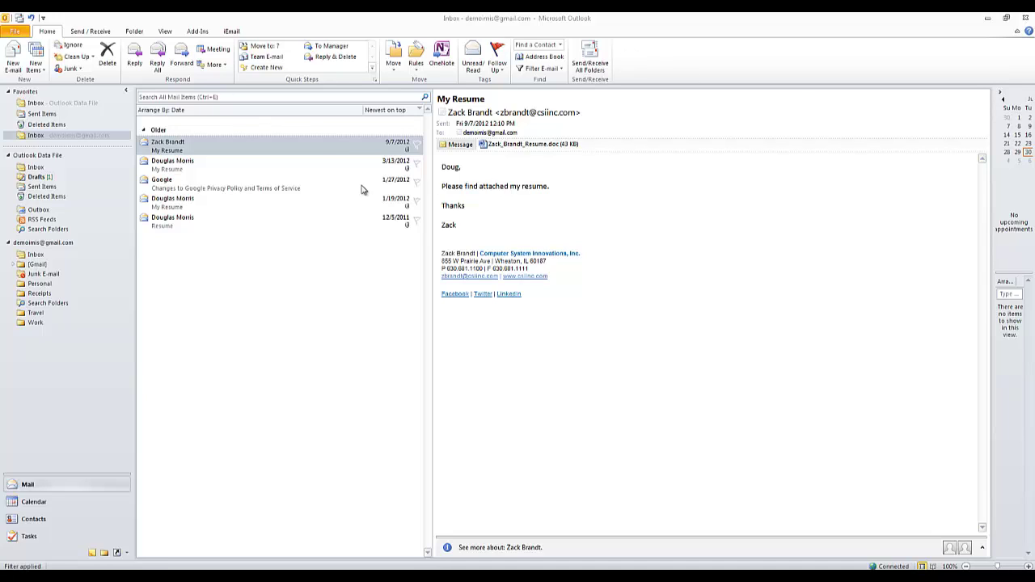
- Log the selected My Resume e-mail in iMIS using iEmail's Insert Activity and save it
{"action": "left_click", "coordinate": [340, 151]}
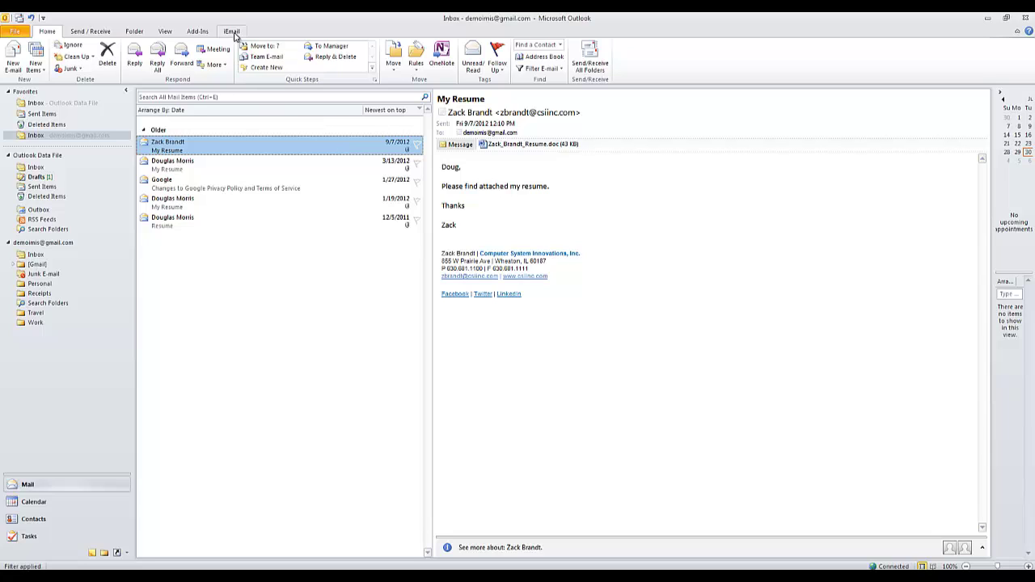
{"action": "left_click", "coordinate": [234, 33]}
{"action": "left_click", "coordinate": [15, 65]}
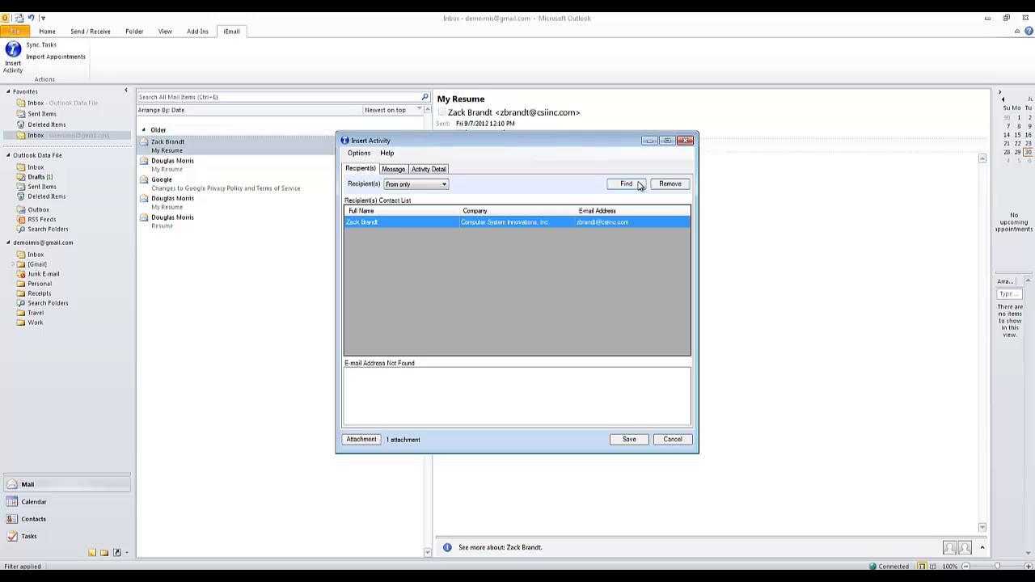
{"action": "left_click", "coordinate": [395, 169]}
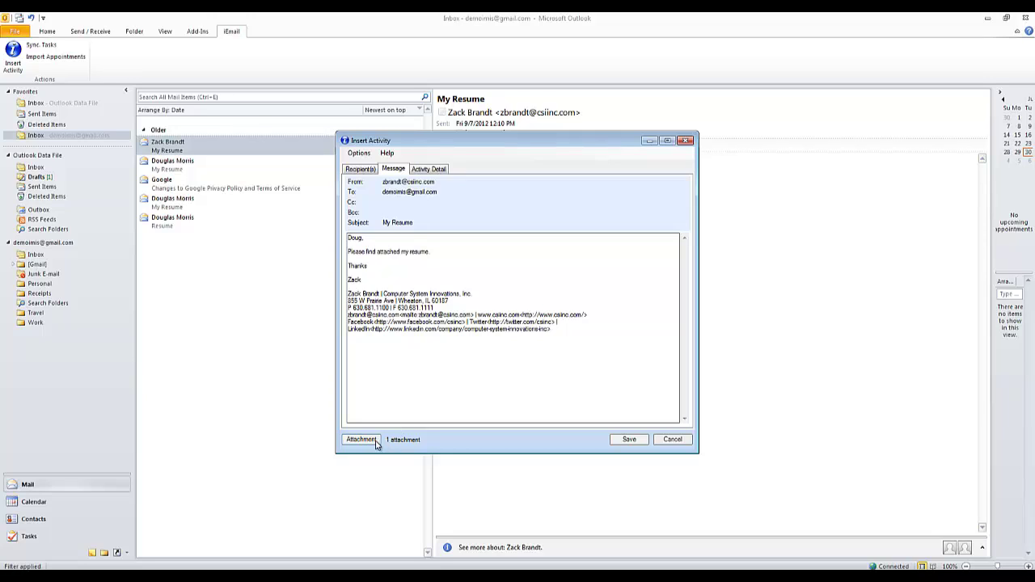
{"action": "left_click", "coordinate": [429, 171]}
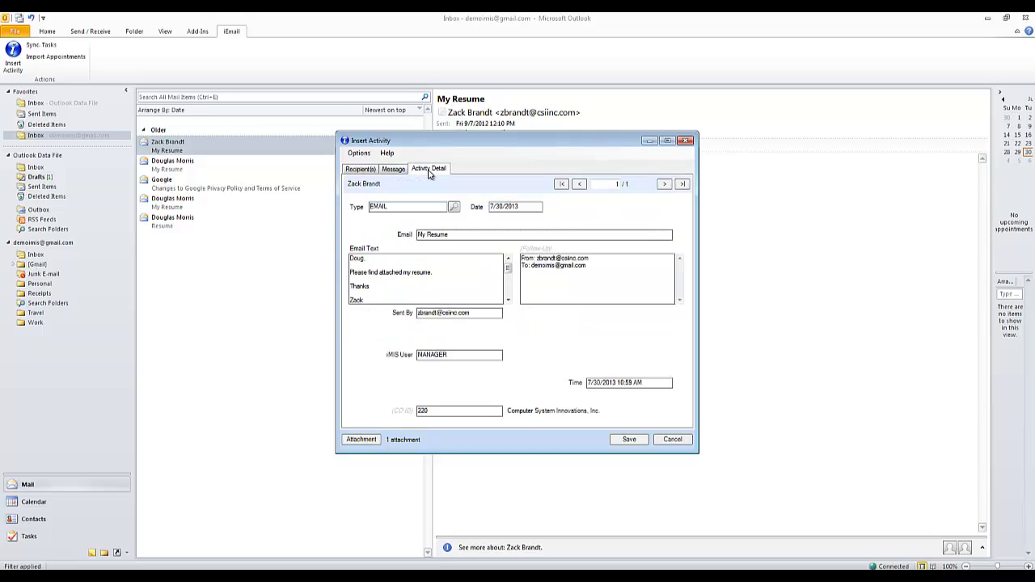
{"action": "left_click", "coordinate": [636, 442]}
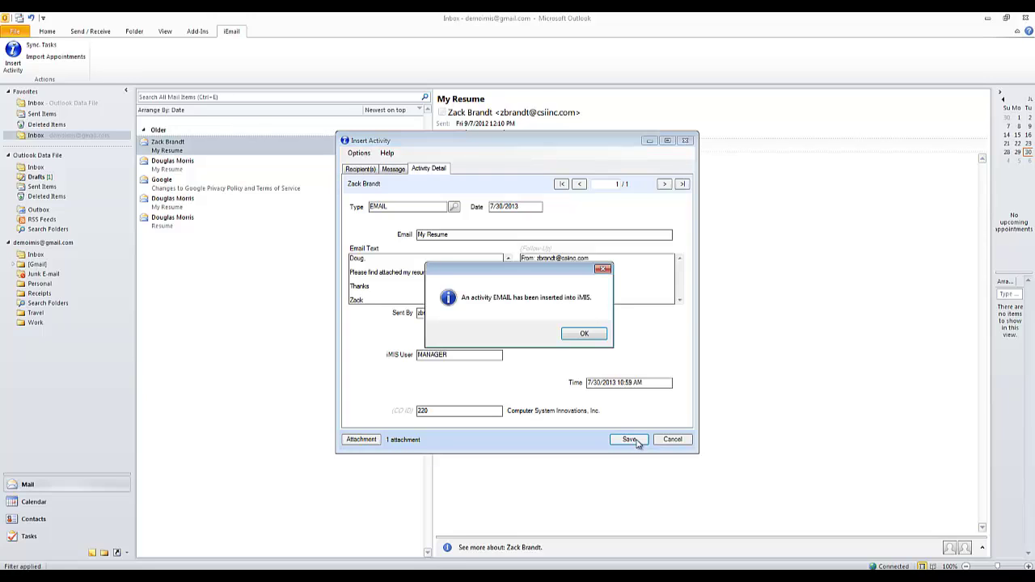
{"action": "left_click", "coordinate": [584, 335]}
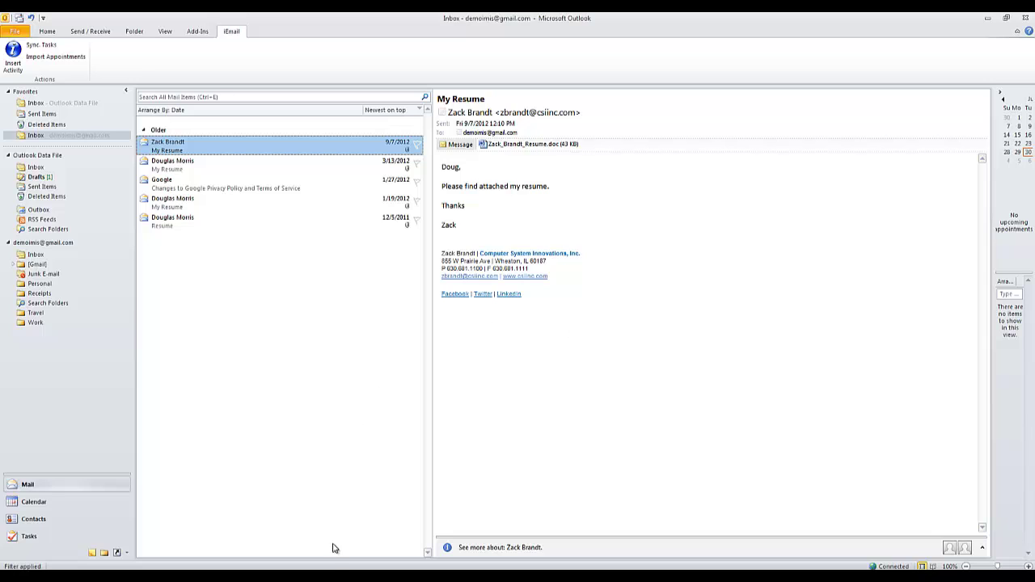
{"action": "key", "text": "alt+Tab"}
- Find the resume sender's customer record with a Name search
{"action": "left_click", "coordinate": [151, 551]}
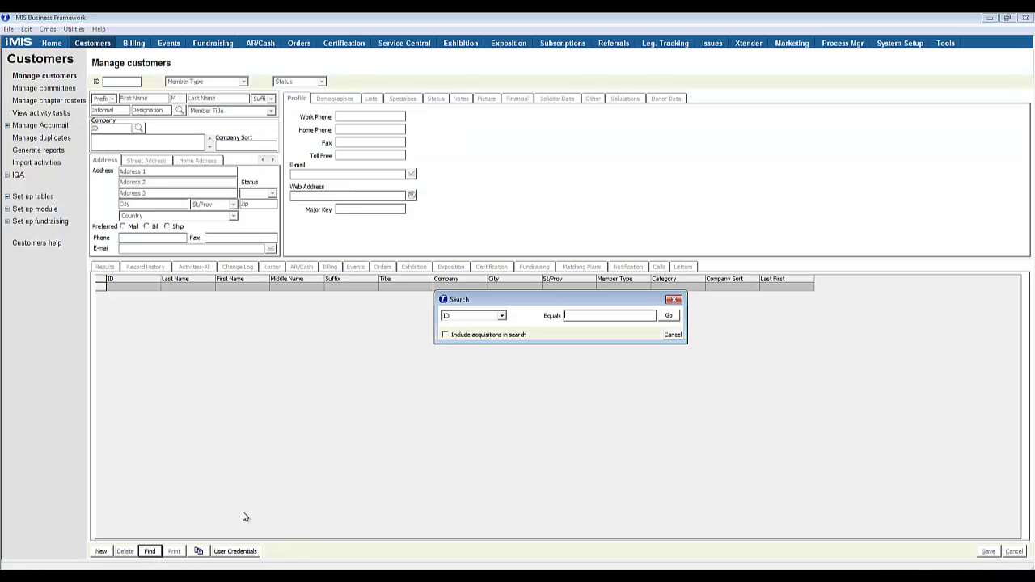
{"action": "left_click", "coordinate": [490, 316]}
{"action": "left_click", "coordinate": [488, 334]}
{"action": "key", "text": "Return"}
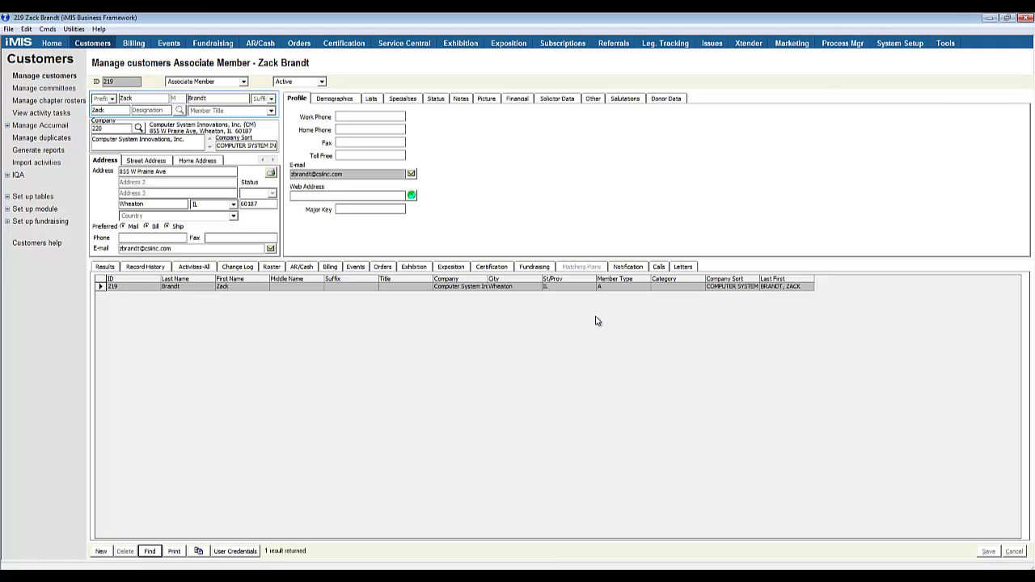
- Open the new EMAIL activity under Activities-All and view its attached resume .doc file
{"action": "left_click", "coordinate": [202, 268]}
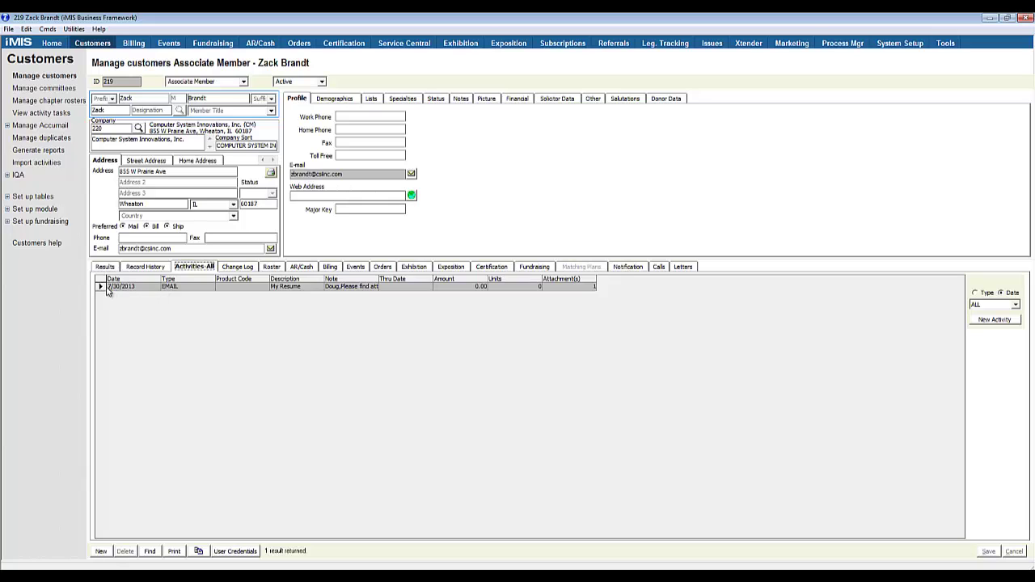
{"action": "double_click", "coordinate": [104, 288]}
{"action": "left_click", "coordinate": [152, 324]}
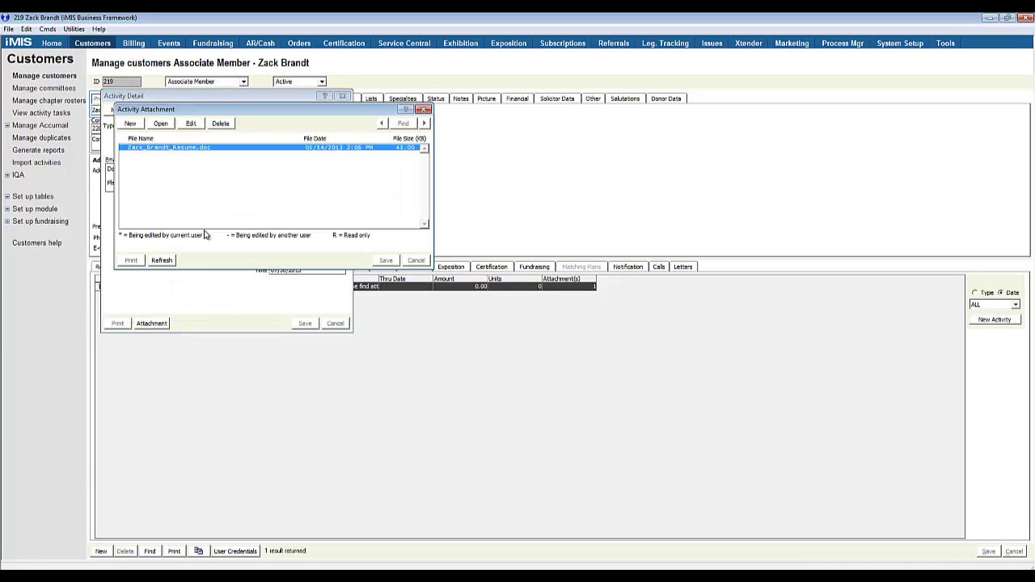
{"action": "double_click", "coordinate": [218, 150]}
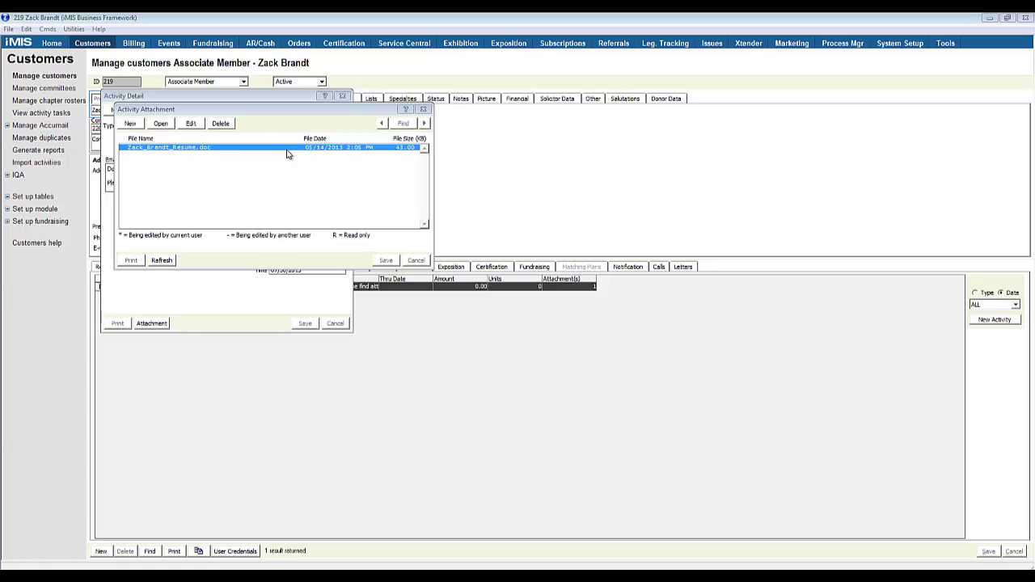